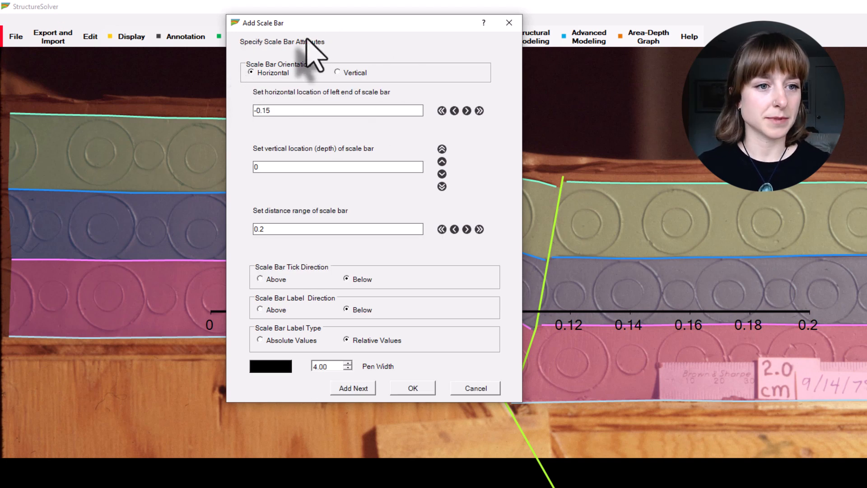
Step: Preview the vertical scale bar, return it to horizontal orientation, and set its distance range to 0.1
click(354, 73)
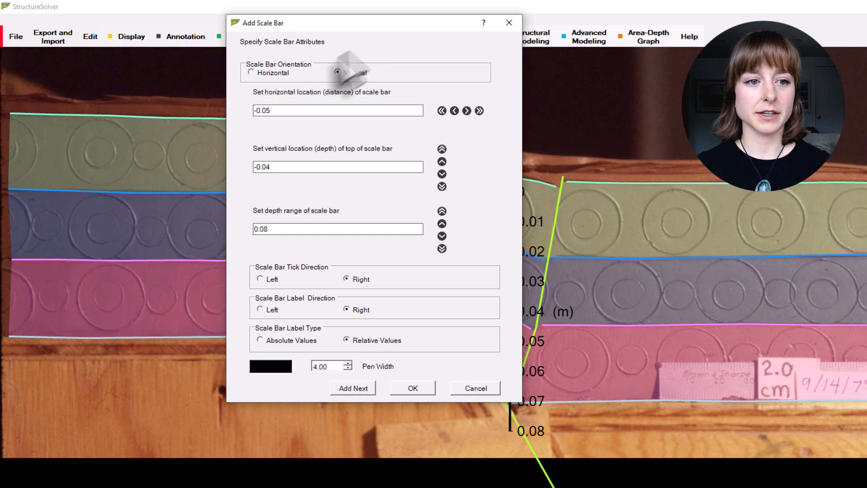
click(271, 74)
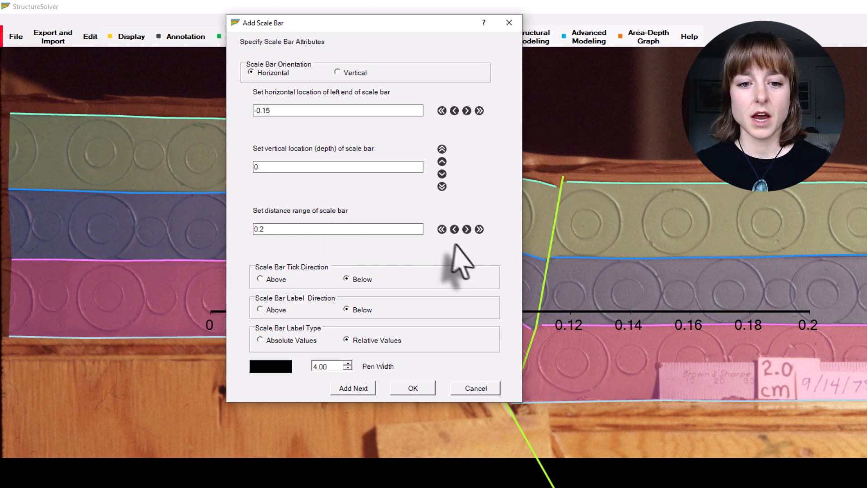
click(442, 229)
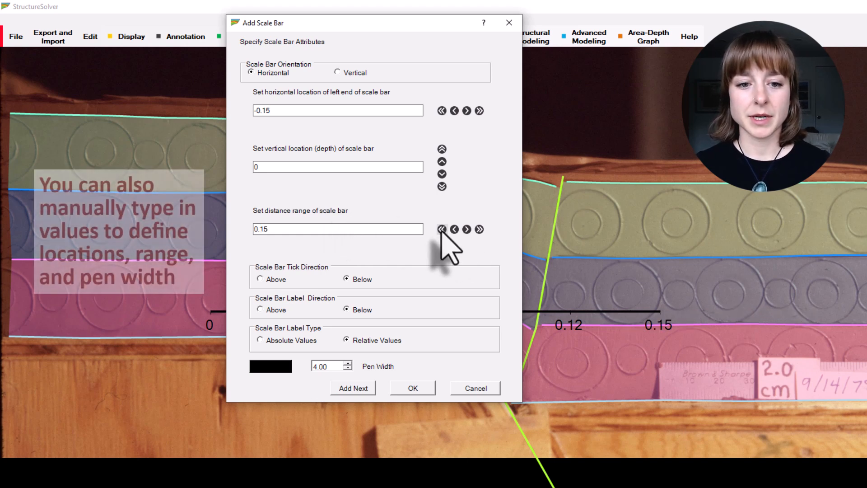
click(442, 229)
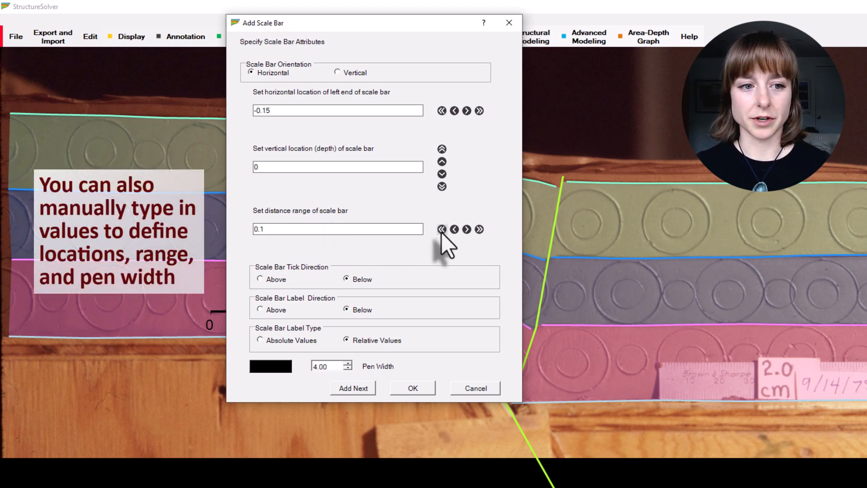
Step: Place the scale bar's left end at horizontal location 0 and depth 0.034, with a distance range of 0.05
click(480, 111)
click(479, 112)
click(480, 111)
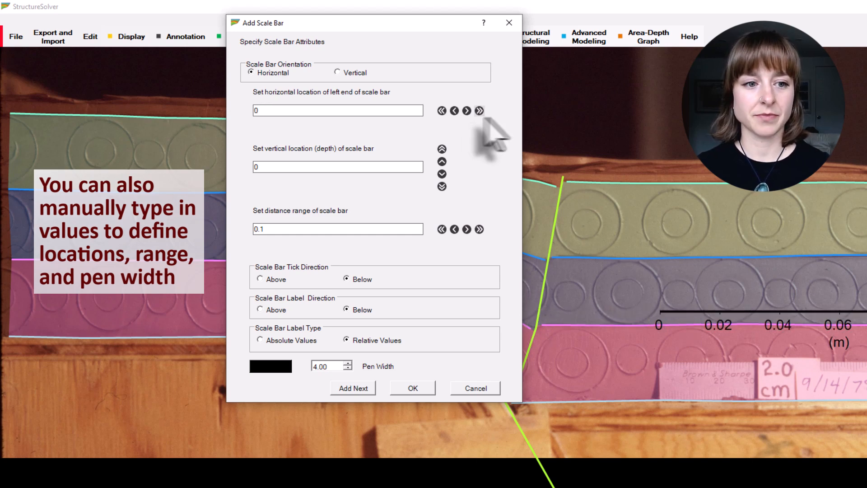
click(443, 187)
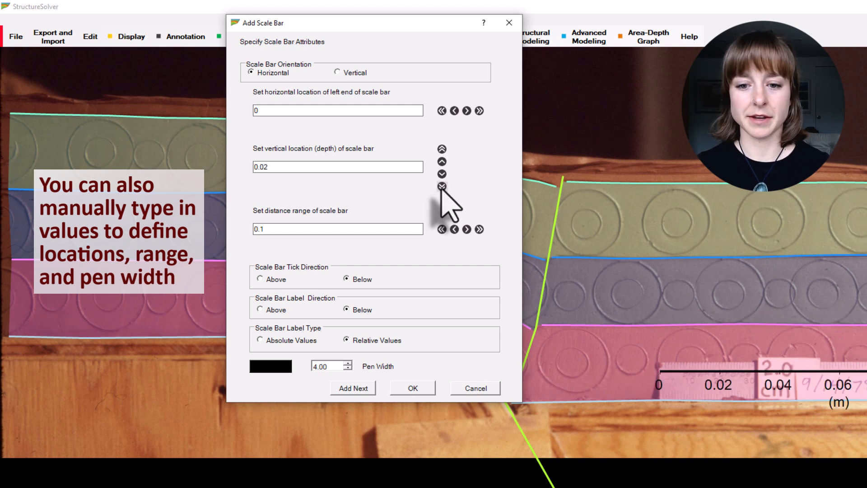
click(443, 187)
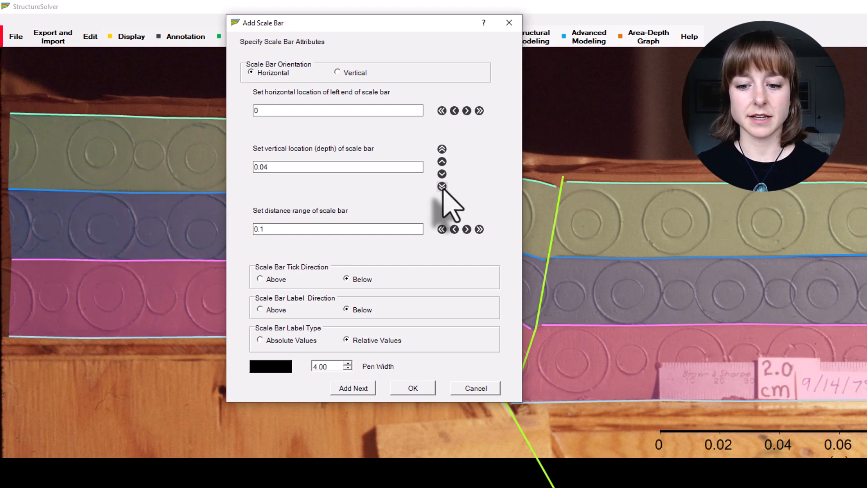
click(442, 162)
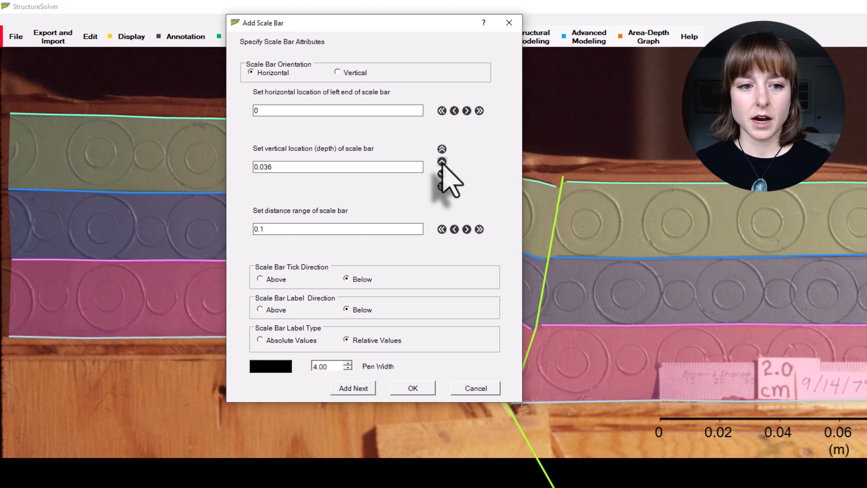
click(442, 162)
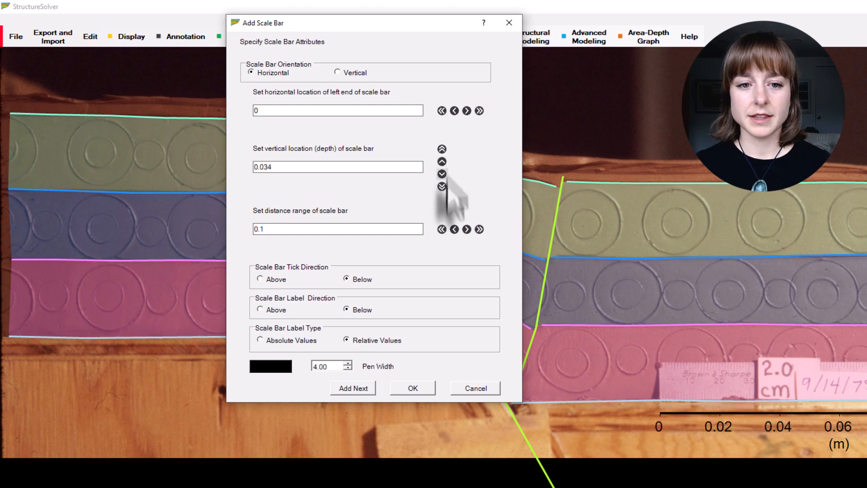
click(441, 229)
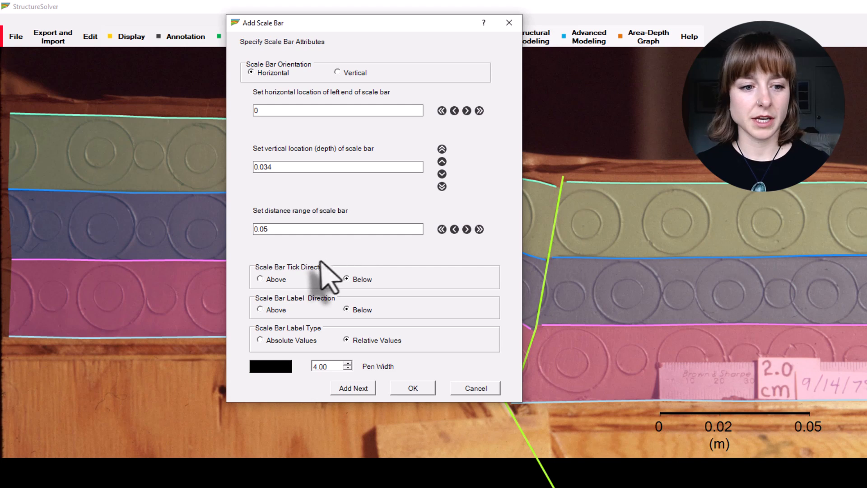
Step: Try the Above direction for the scale bar's ticks and labels and the absolute label values, restoring Below and Relative Values
click(275, 279)
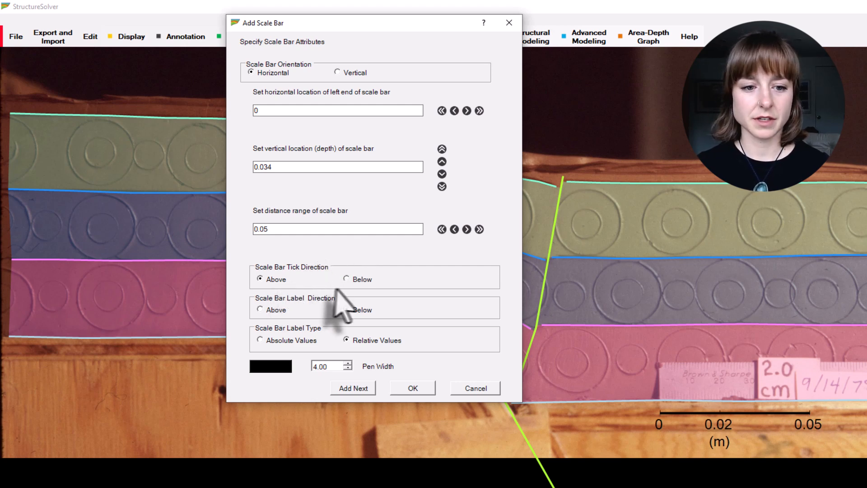
click(346, 279)
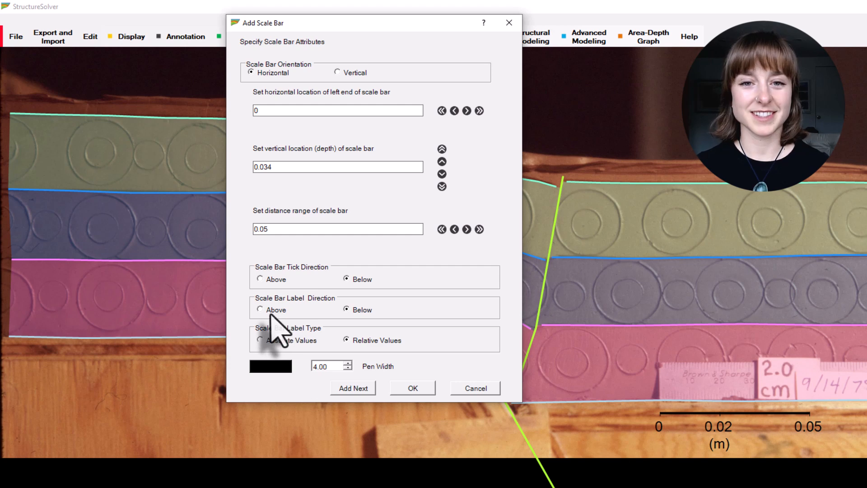
click(271, 315)
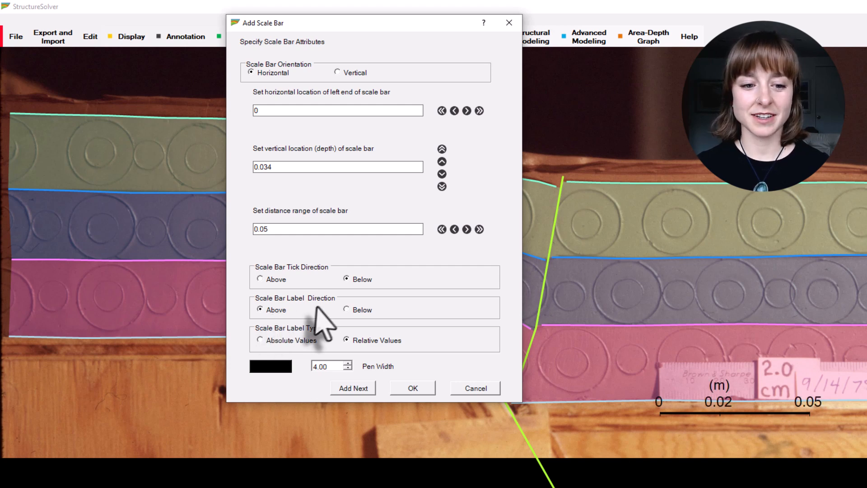
click(346, 310)
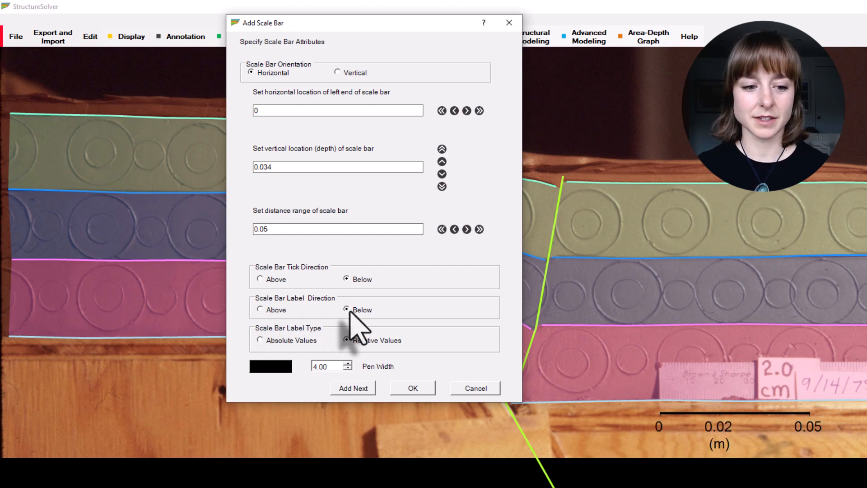
click(306, 343)
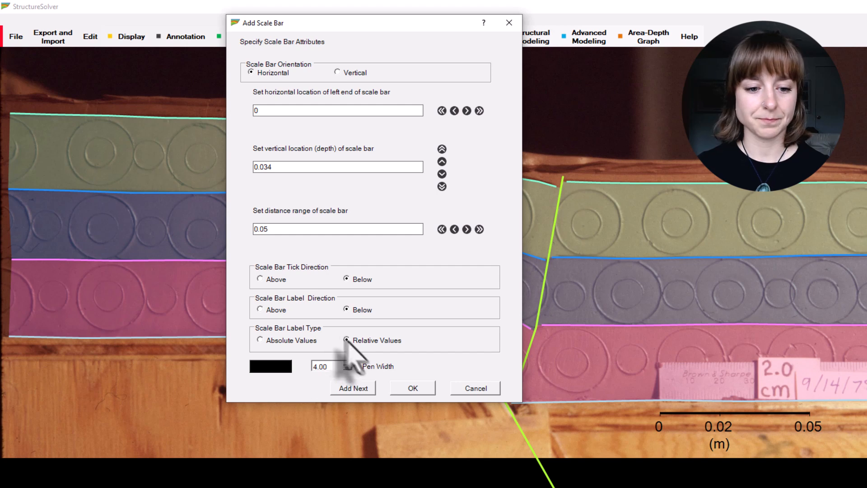
Step: Adjust the scale bar's pen width and add the scale bar to the section
click(348, 369)
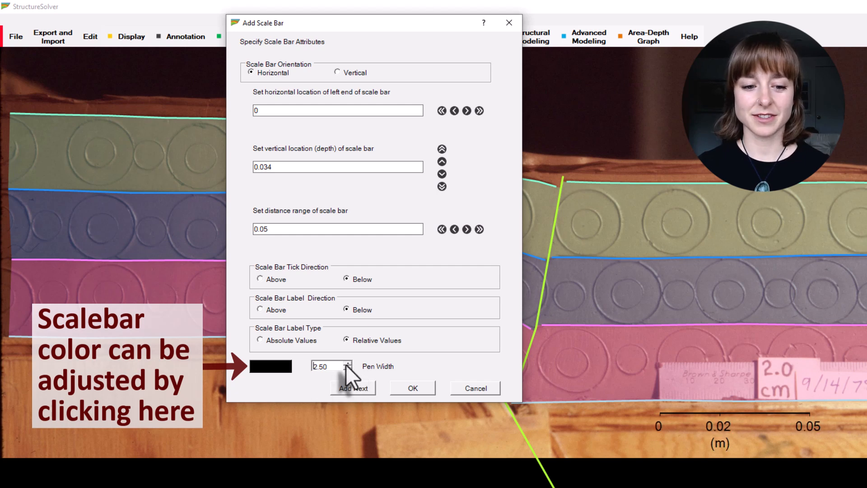
click(347, 364)
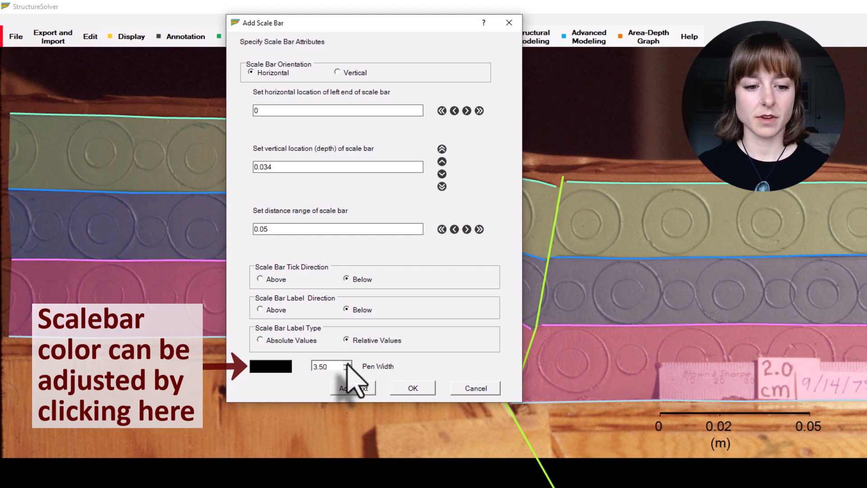
click(347, 364)
click(425, 391)
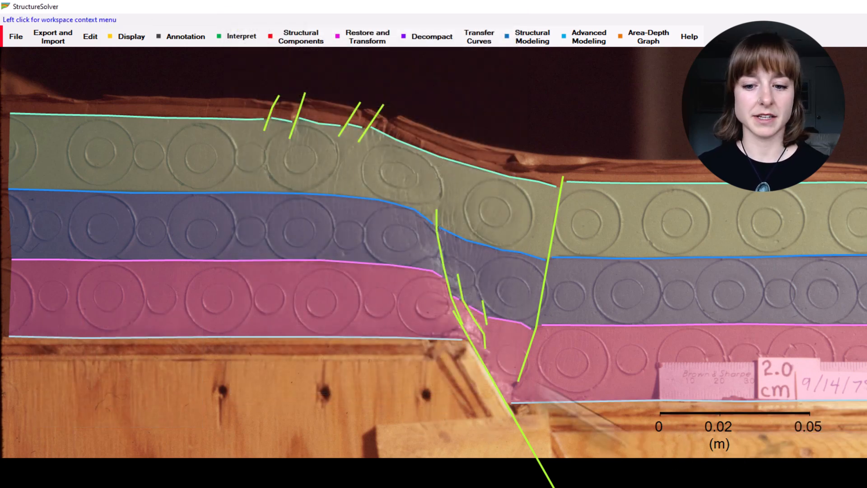
Step: Start a text annotation and select its title text, "Analogue Normal Fault Experiment with Homogeneous Clay"
click(186, 44)
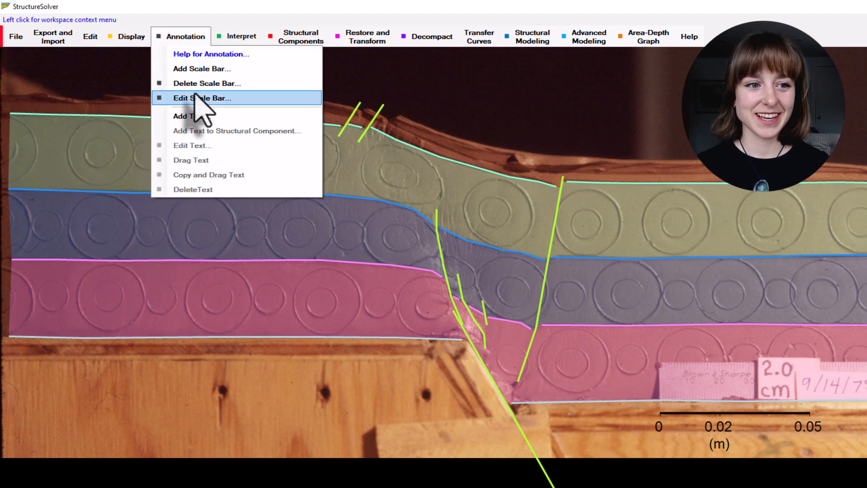
click(239, 129)
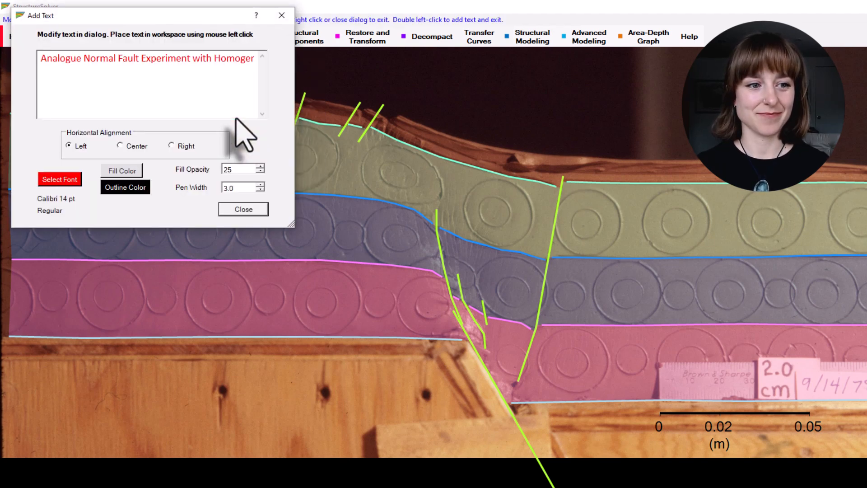
drag(185, 18, 564, 82)
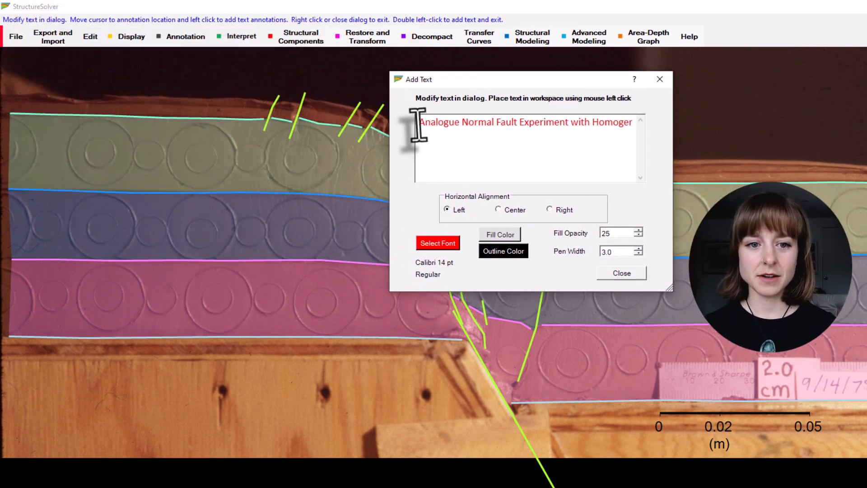
drag(414, 126, 611, 142)
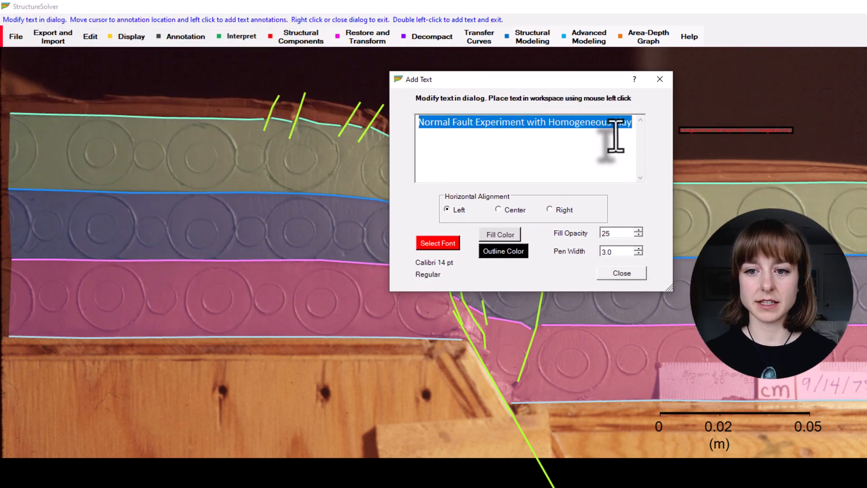
Step: Set the annotation's font size to 26 in regular Calibri
click(450, 246)
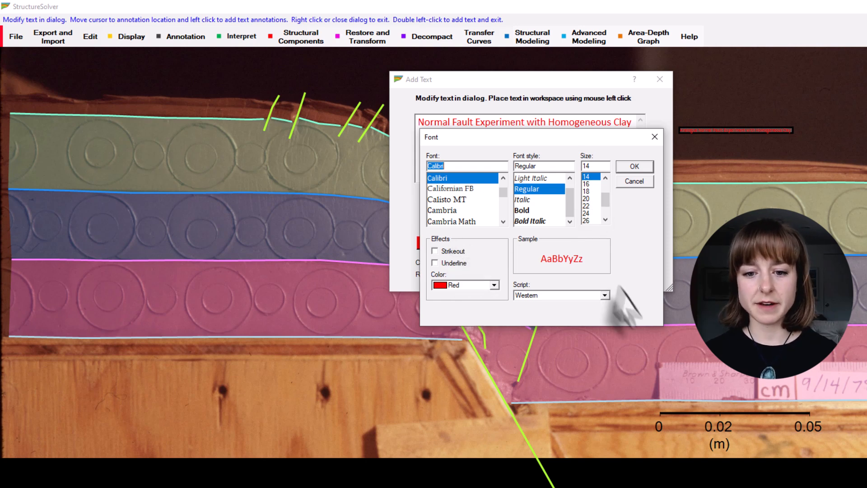
click(604, 297)
click(609, 297)
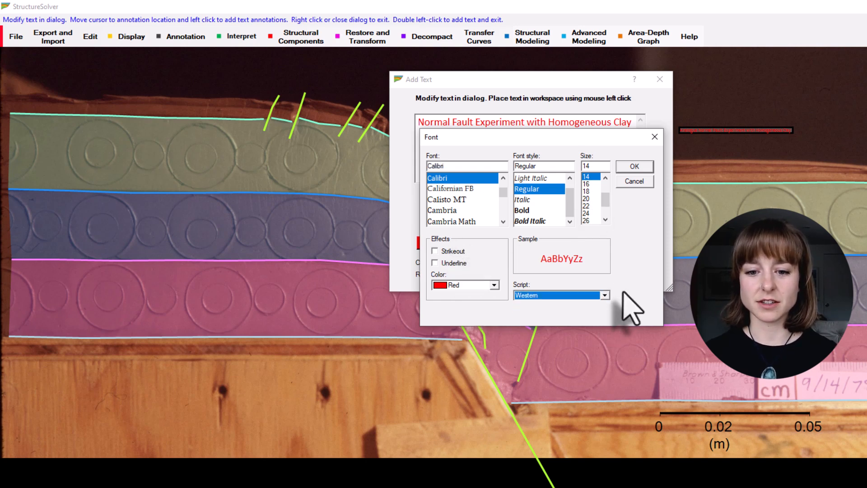
click(588, 206)
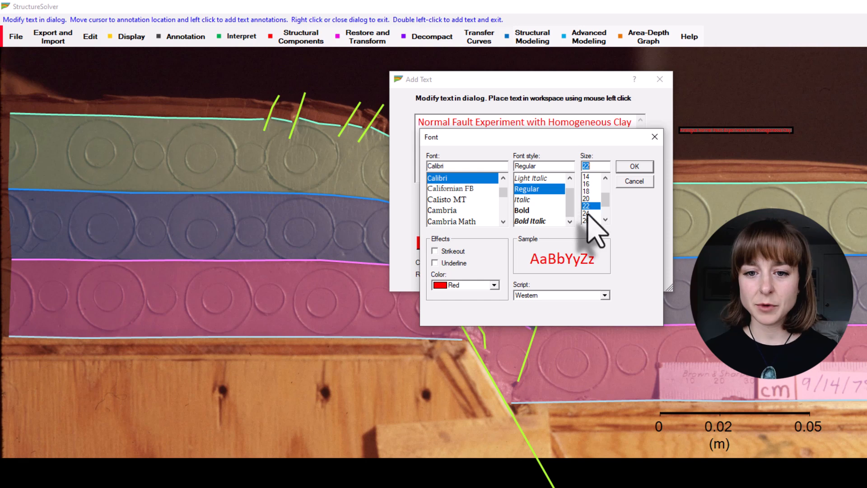
click(588, 213)
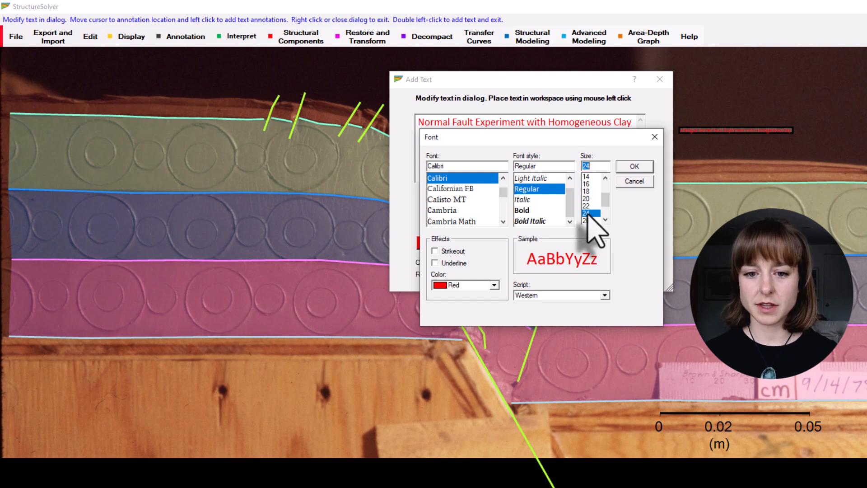
click(587, 220)
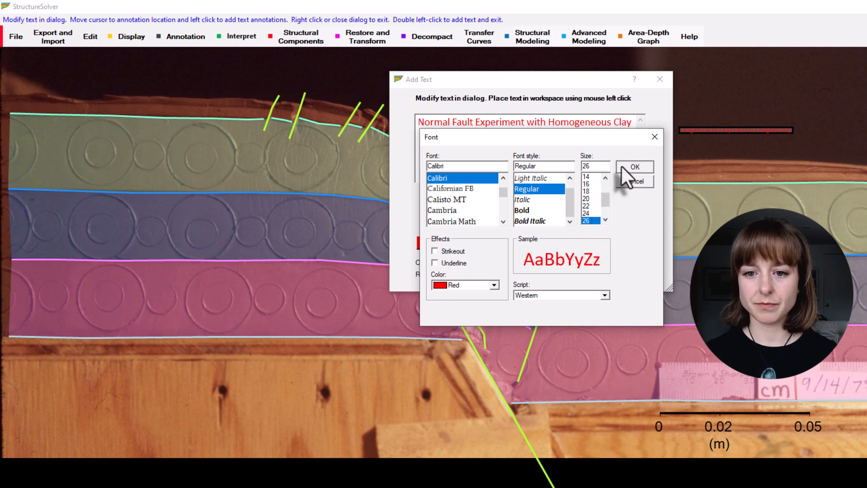
click(627, 167)
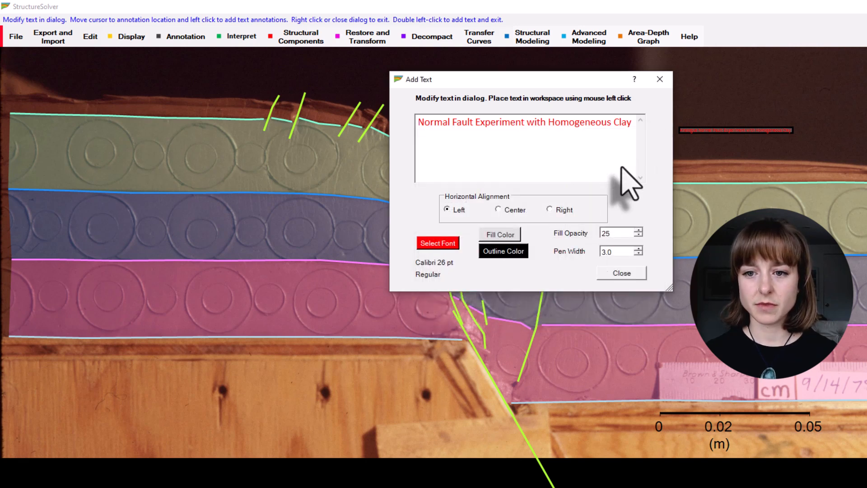
Step: Look at the colour choices for the annotation's fill and outline without changing either colour
click(498, 236)
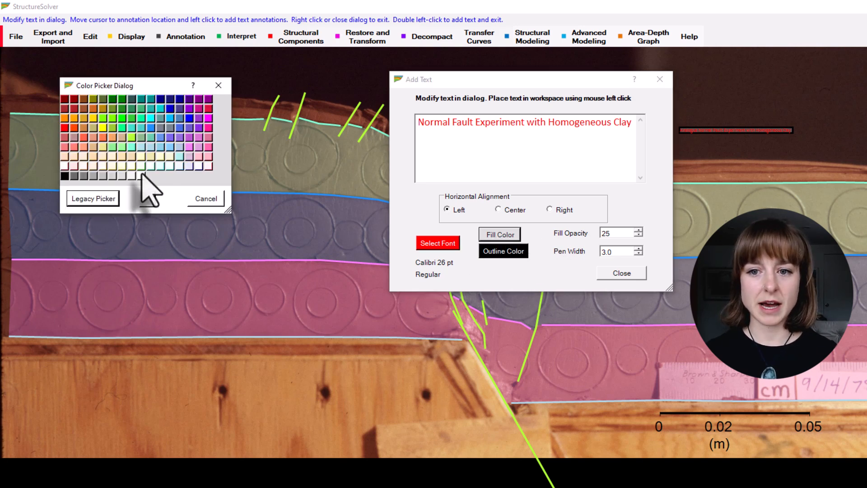
click(207, 199)
click(512, 252)
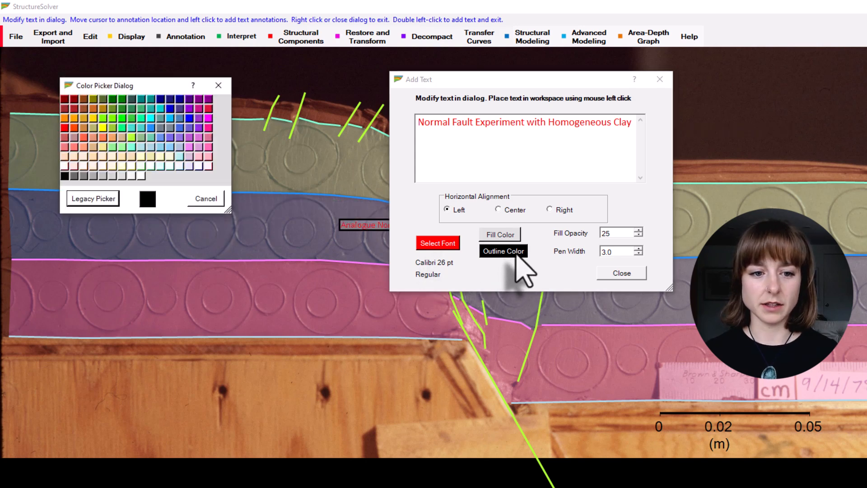
click(204, 203)
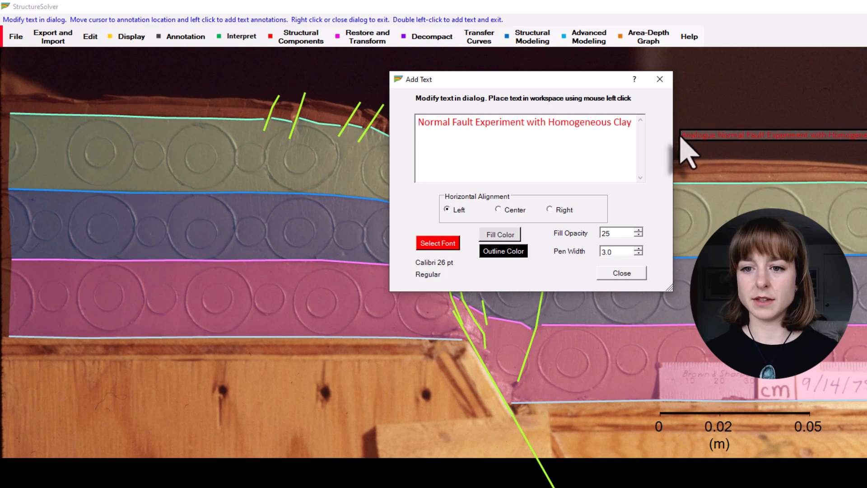
Step: Place the title annotation in the dark area above the downthrown block and view its editing options
click(682, 137)
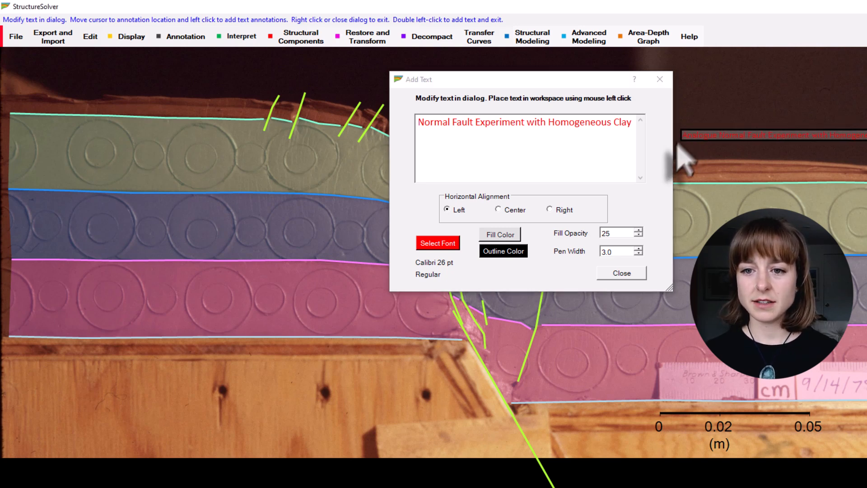
click(621, 274)
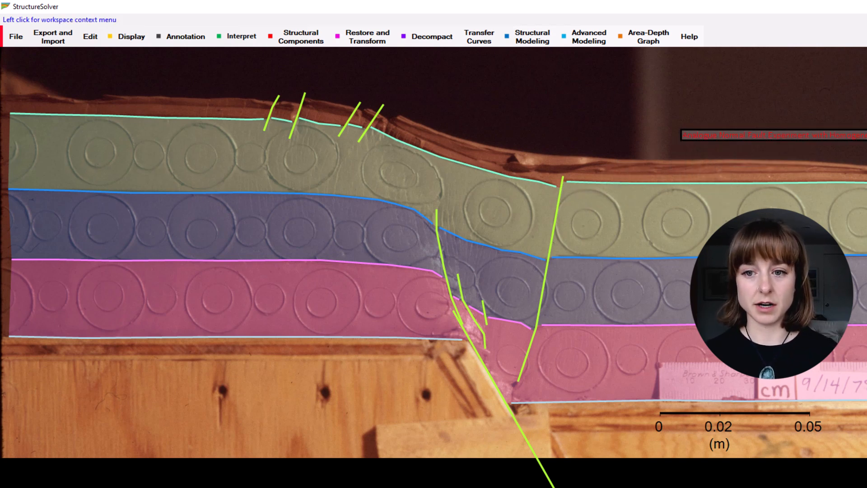
click(710, 138)
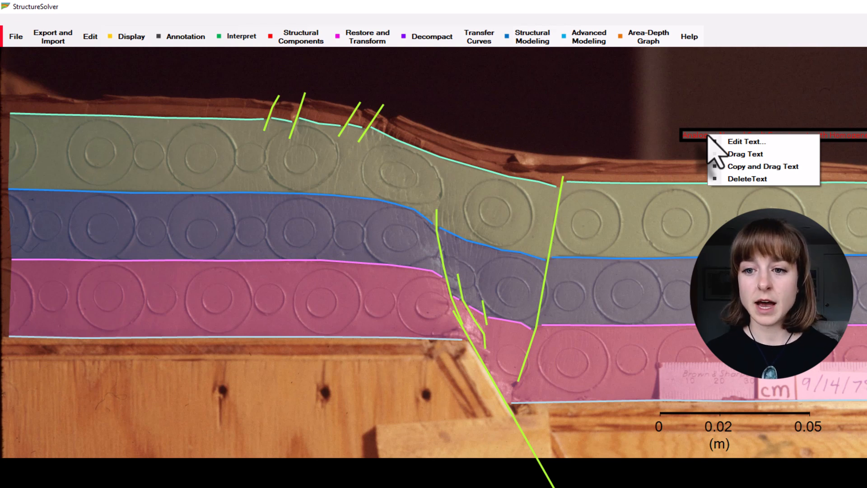
click(707, 137)
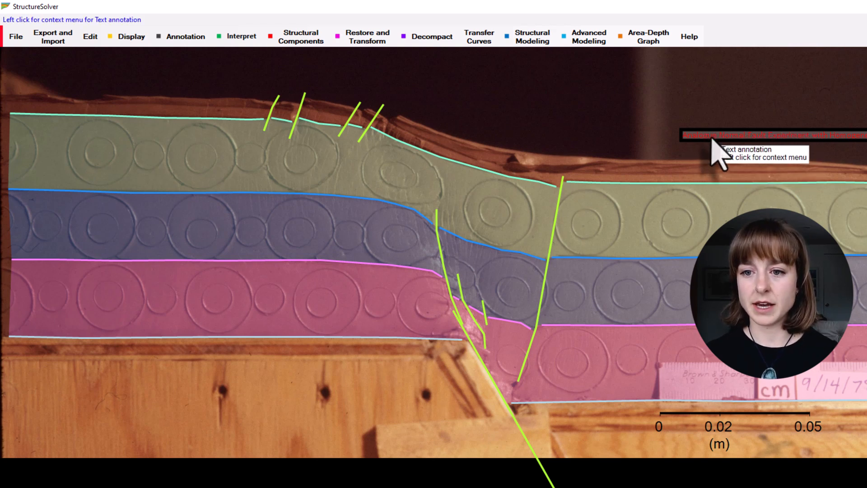
Step: Copy the title annotation and place the copy in the dark area above the upthrown block
click(715, 150)
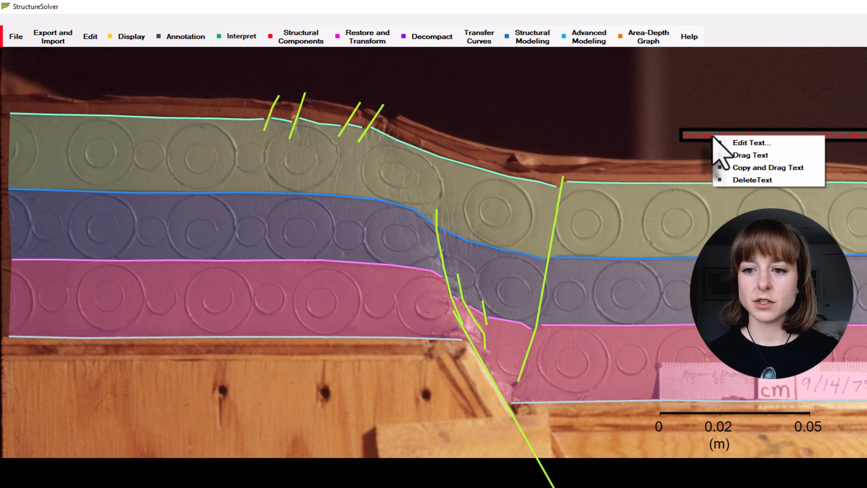
click(732, 170)
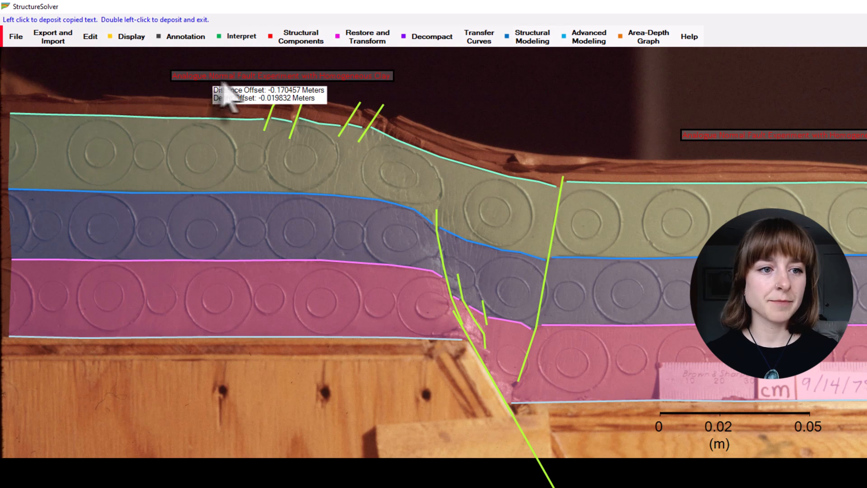
double_click(204, 80)
Step: Check the copied title's text attributes without changing them and delete that copy above the upthrown block
click(347, 79)
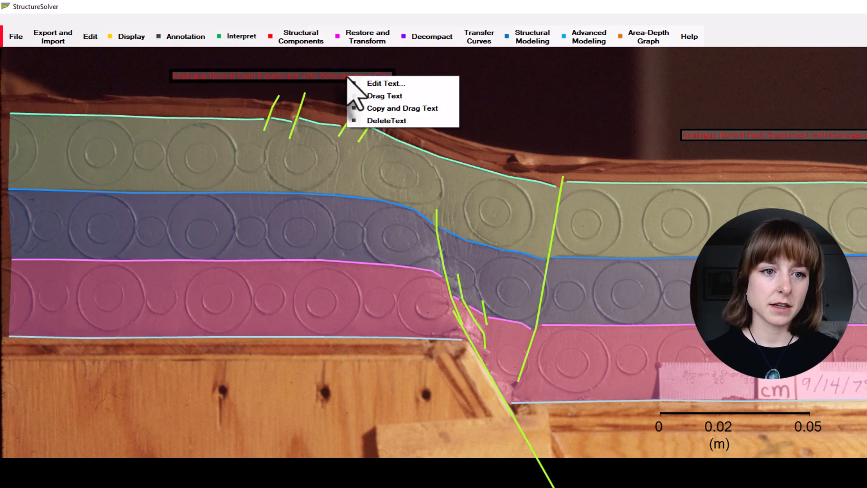
click(382, 83)
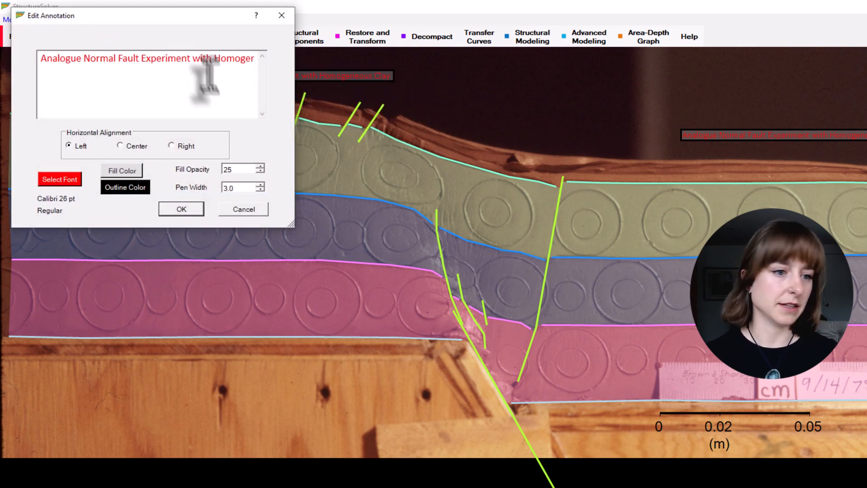
click(249, 209)
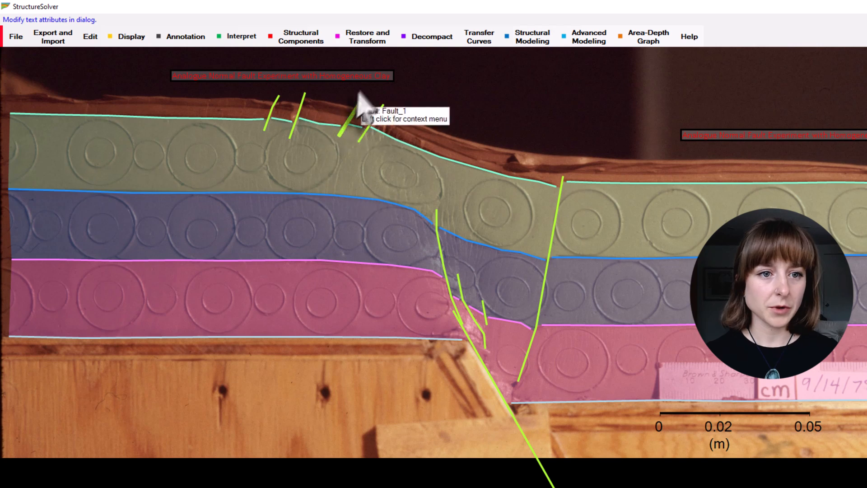
click(377, 80)
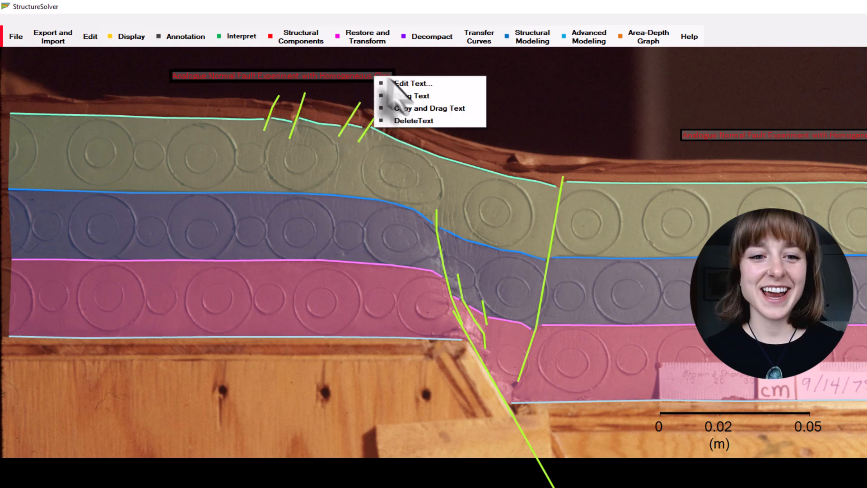
click(412, 120)
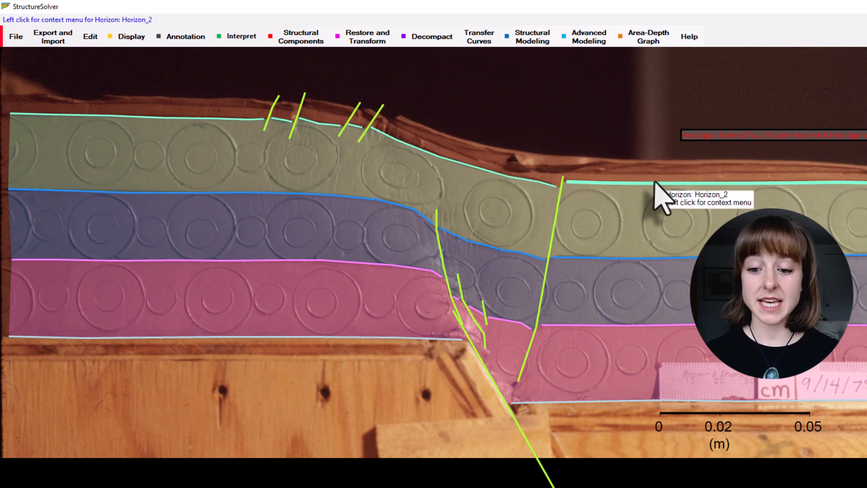
Step: Edit the horizontal scale bar, setting its depth to 0.04 with its left end at horizontal location 0
click(740, 415)
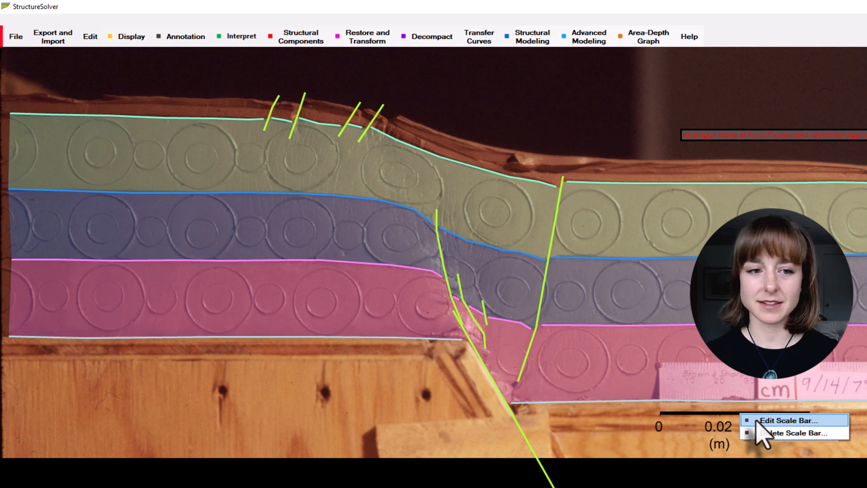
click(757, 420)
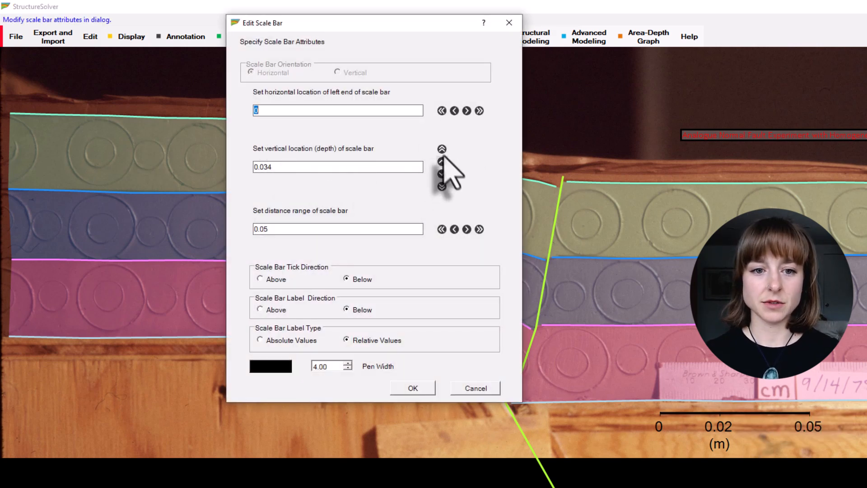
click(442, 149)
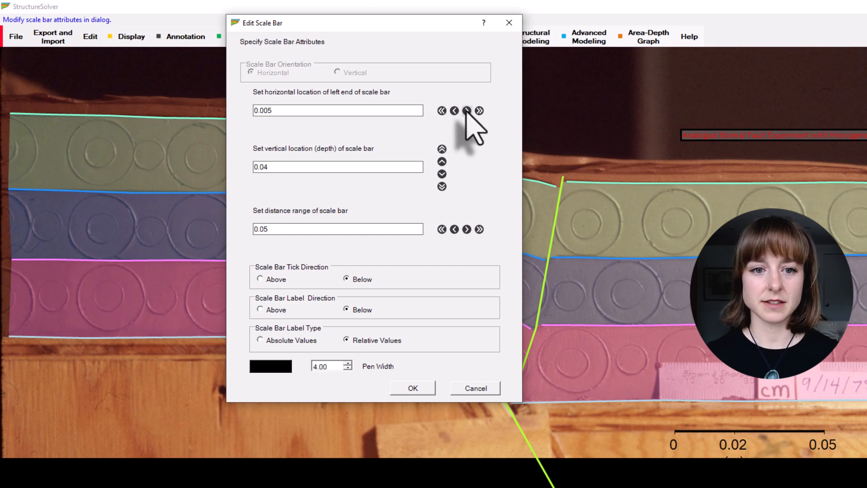
click(441, 111)
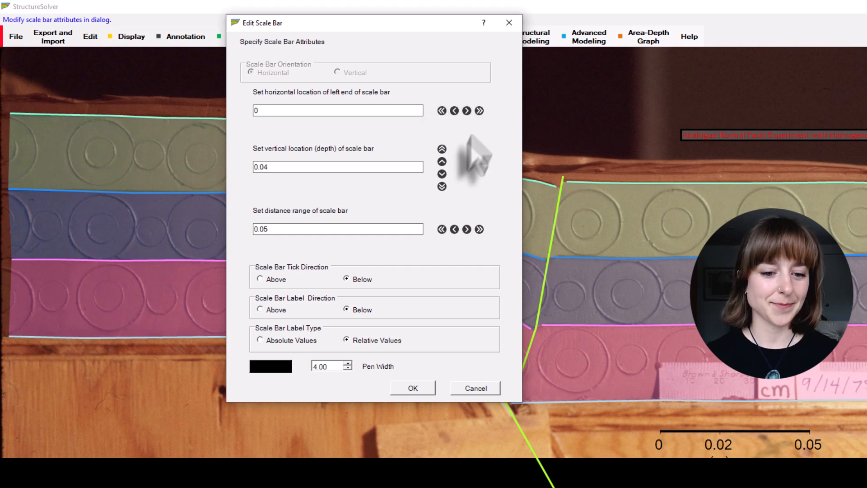
click(413, 388)
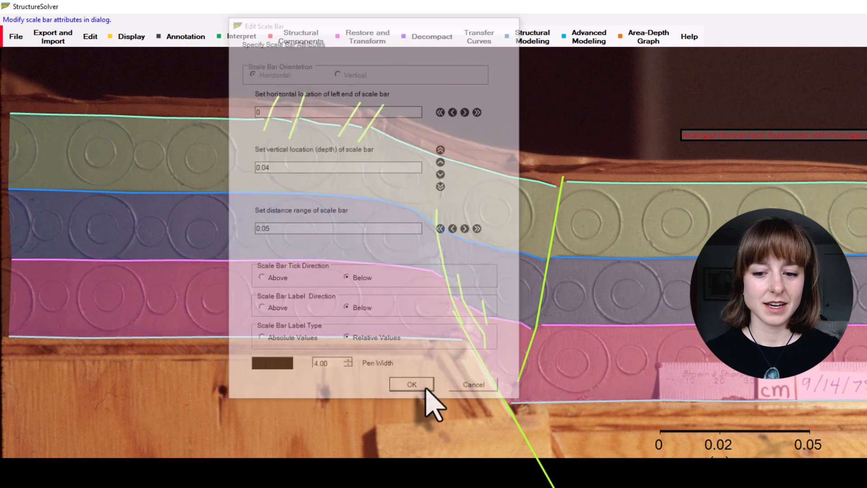
Step: Edit the scale bar again and set its vertical location (depth) to 0.034
click(161, 34)
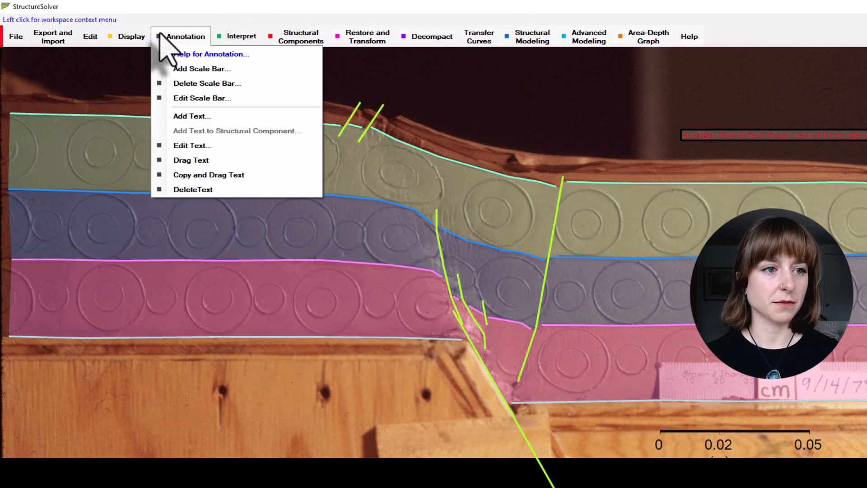
click(237, 99)
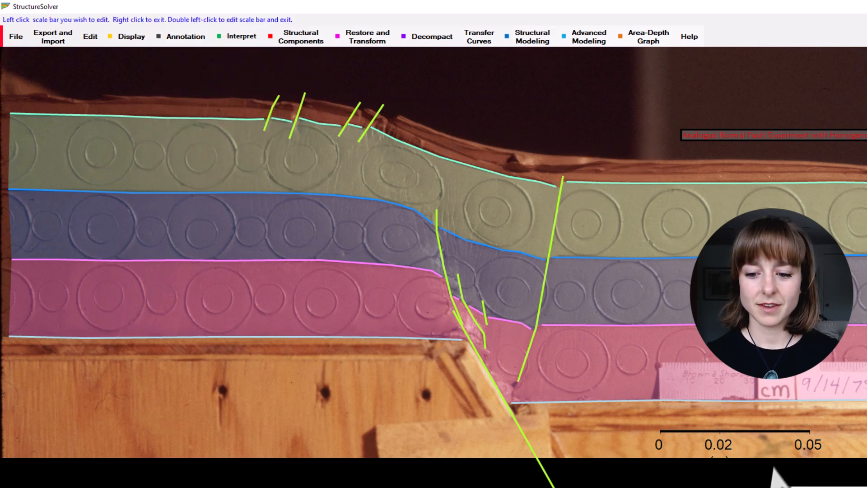
click(765, 436)
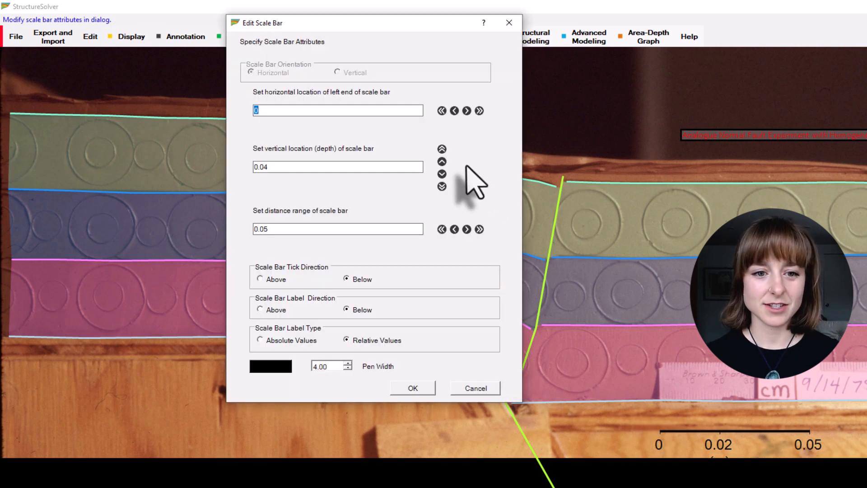
click(443, 162)
click(442, 161)
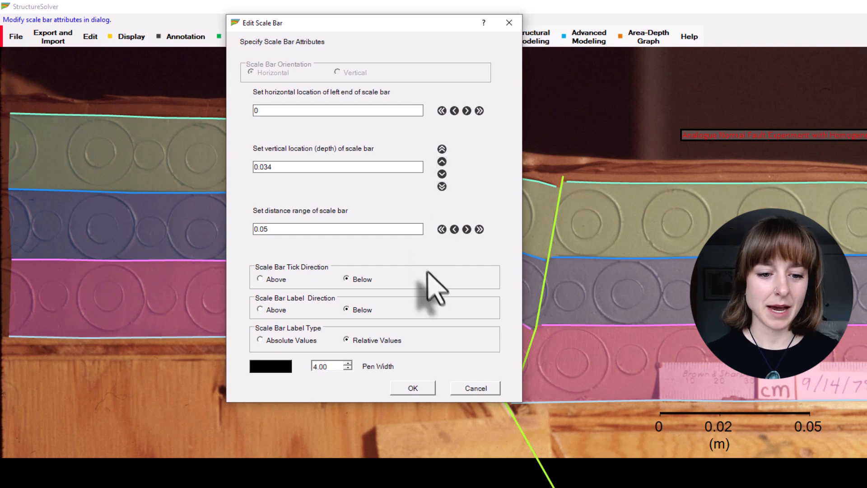
click(421, 388)
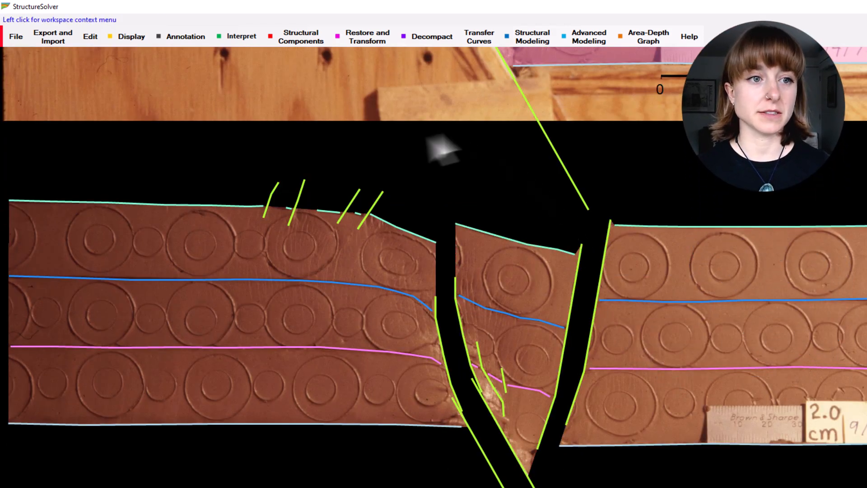
Step: Add the text "Footwall" to the leftmost structural component and place it near that block's left edge, just above the blue horizon
click(161, 37)
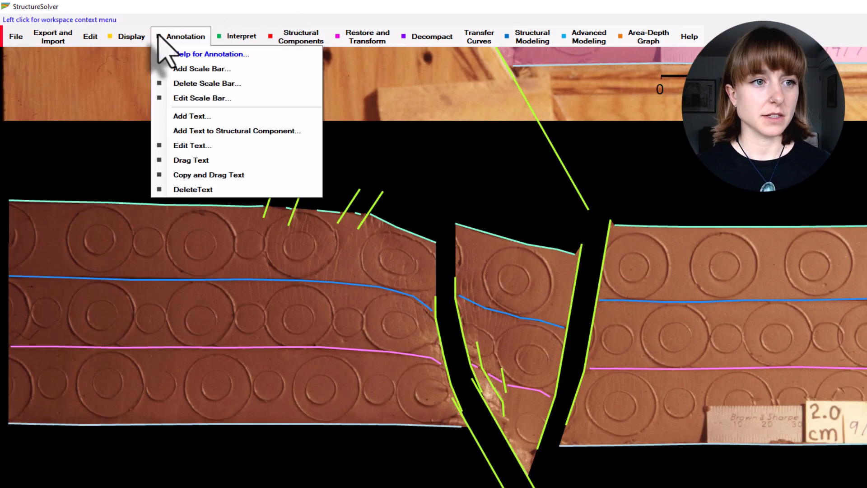
click(199, 131)
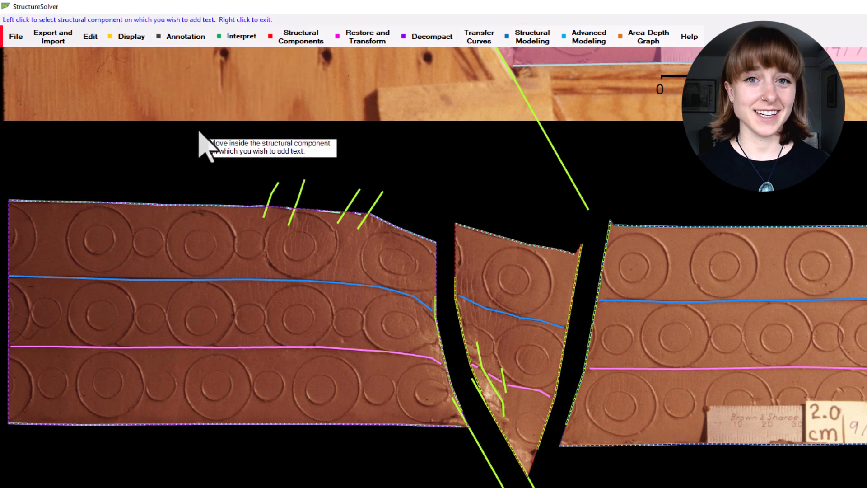
click(172, 234)
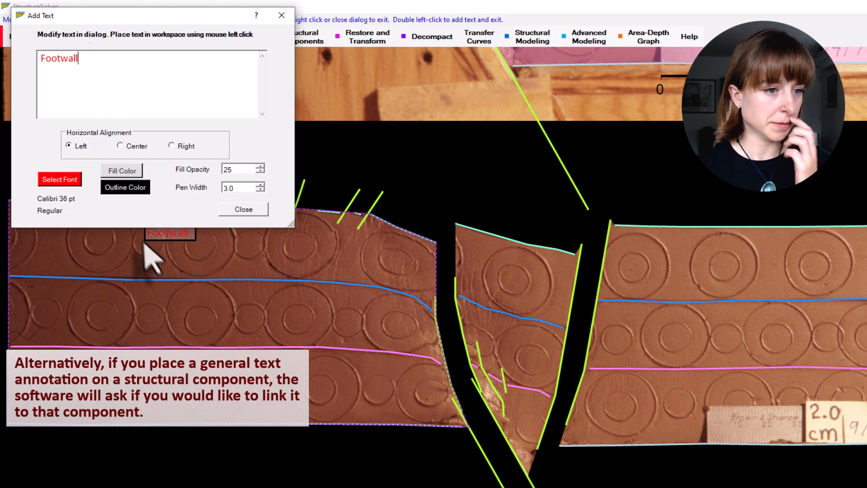
click(31, 264)
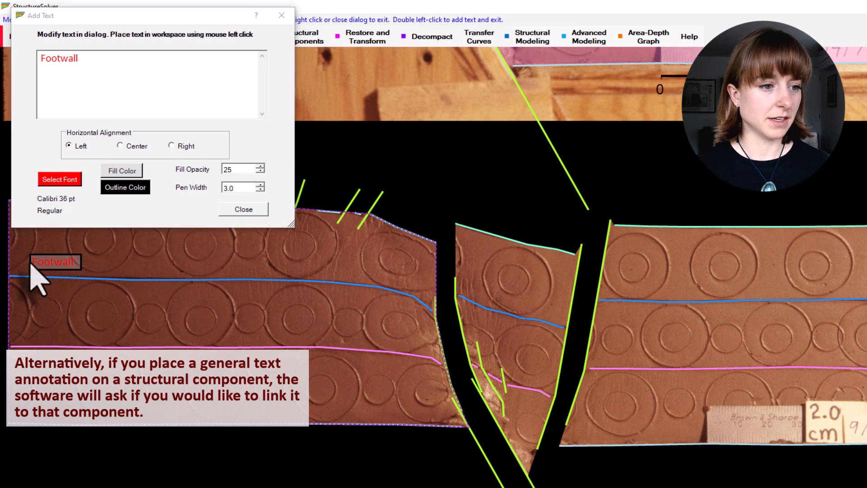
click(240, 210)
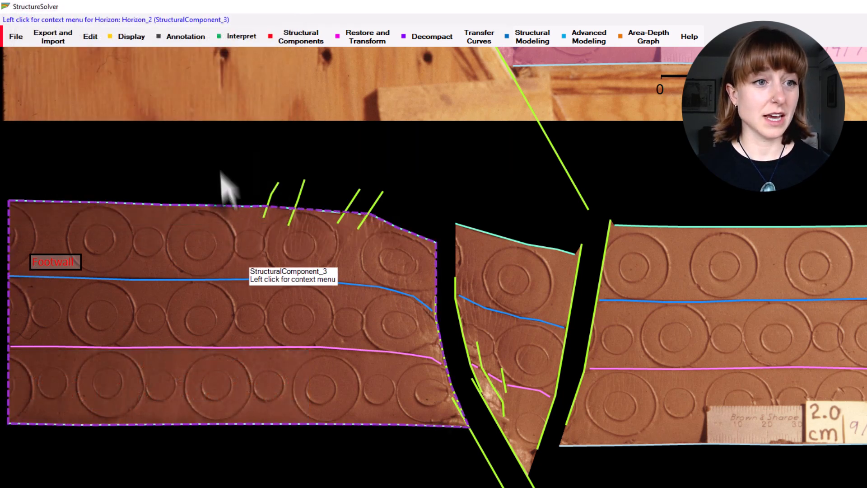